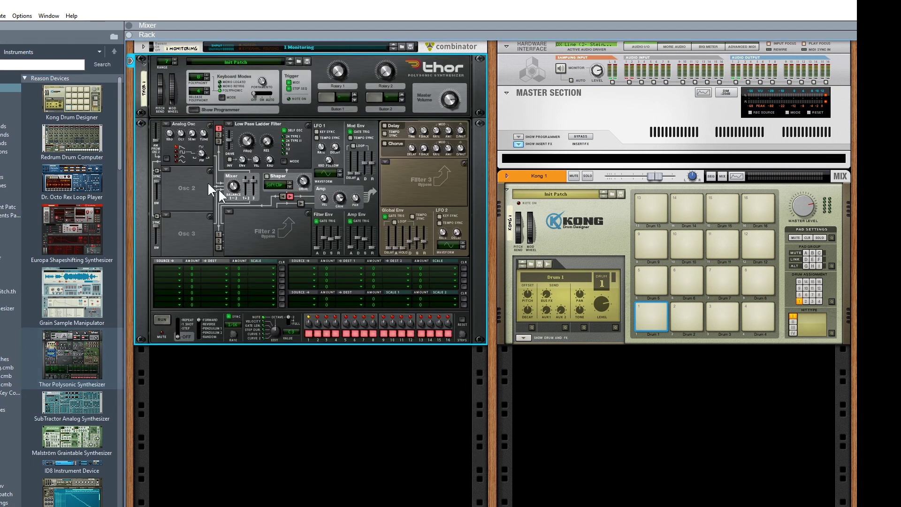
Untick Trigger MIDI on Thor's step sequencer and set its Run Mode to Step.
click(288, 83)
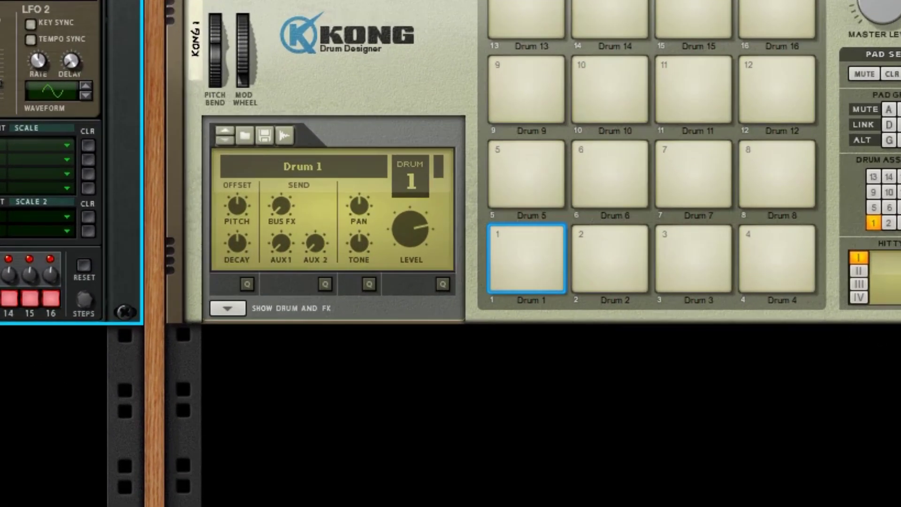
key(Tab)
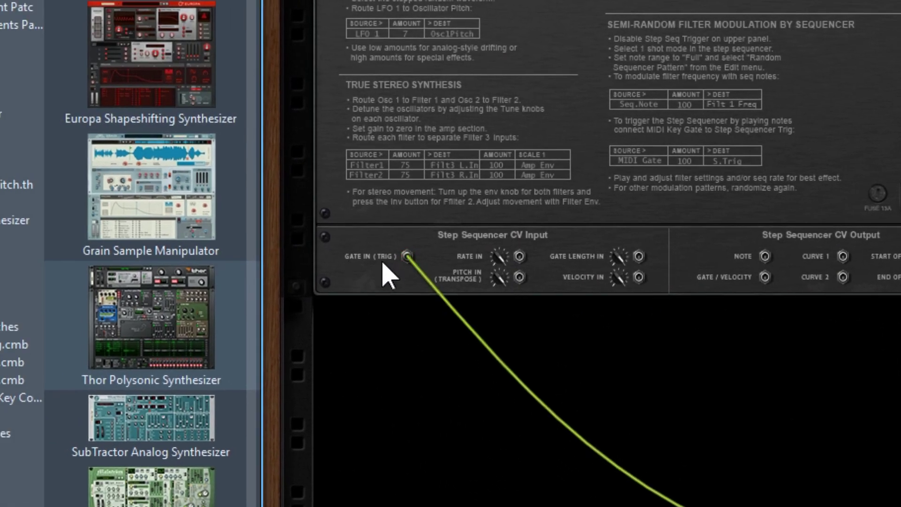
key(Tab)
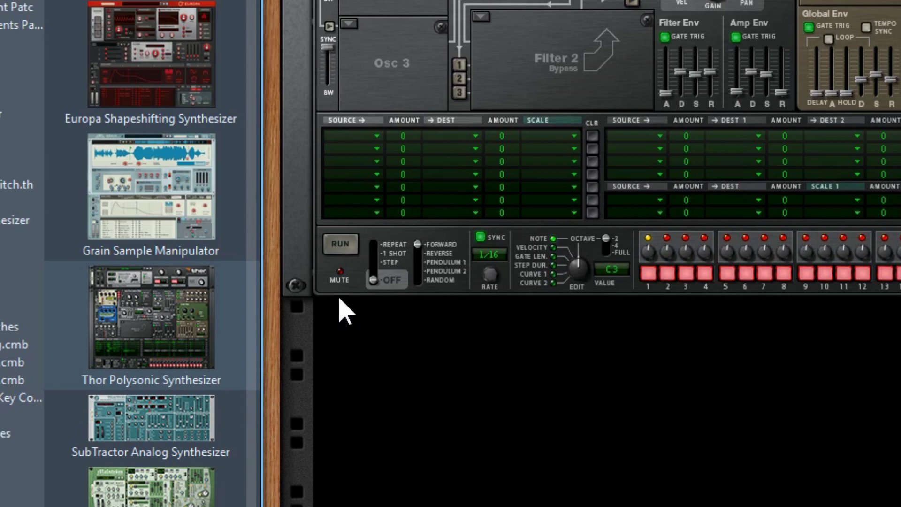
click(372, 280)
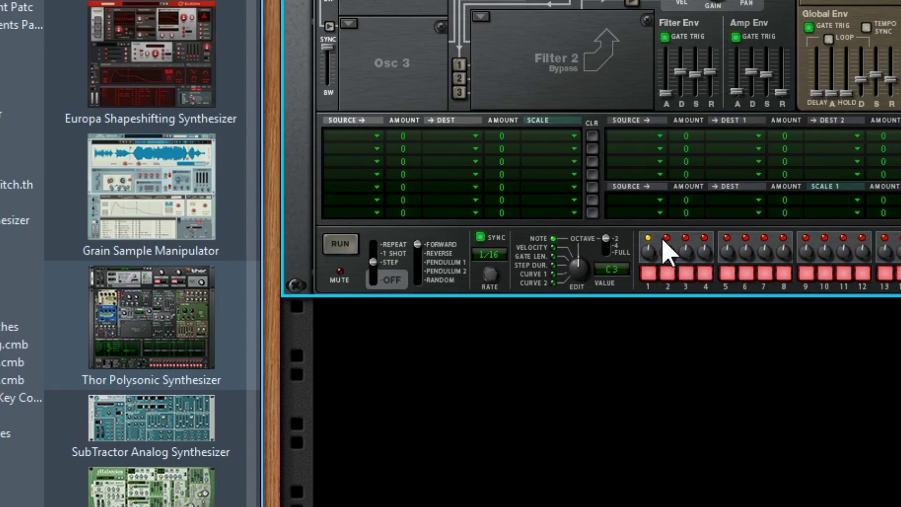
Set Edit to Curve 1, with step 1 at 0 and step 2 at 127.
drag(577, 268, 585, 365)
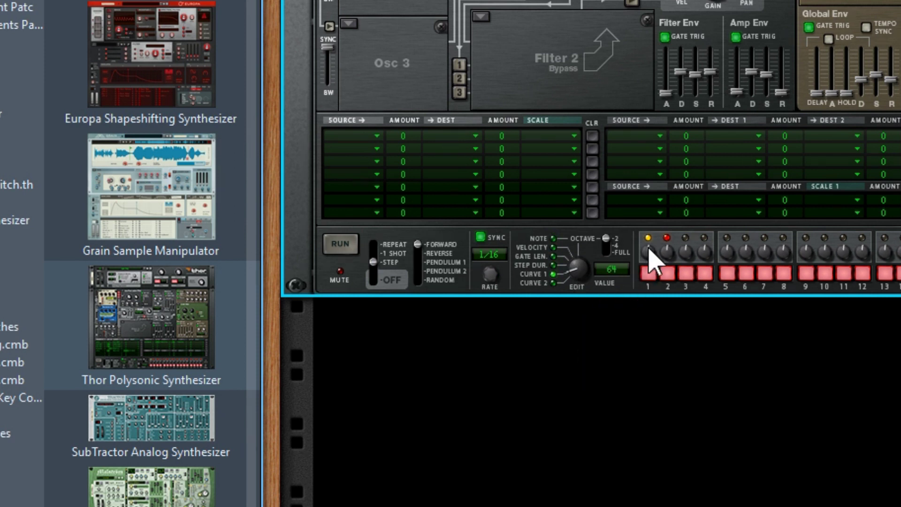
drag(648, 253, 648, 281)
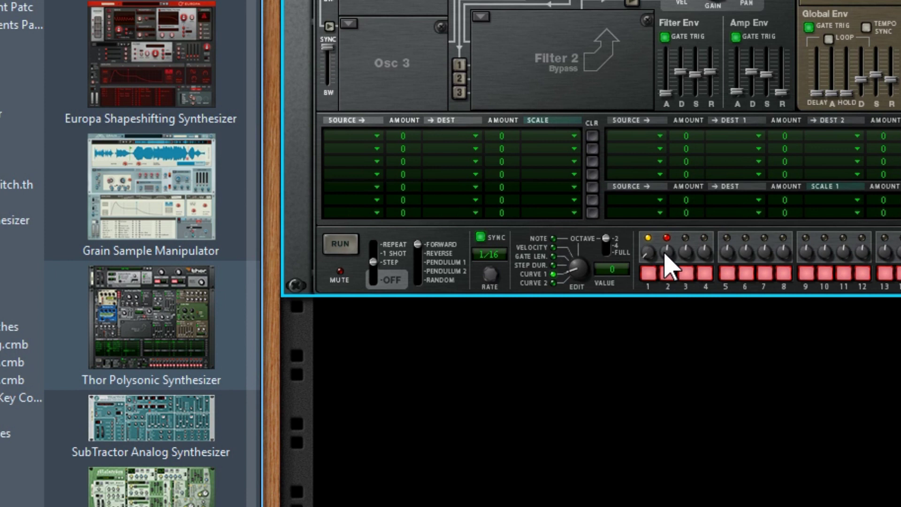
click(660, 244)
drag(660, 243, 659, 216)
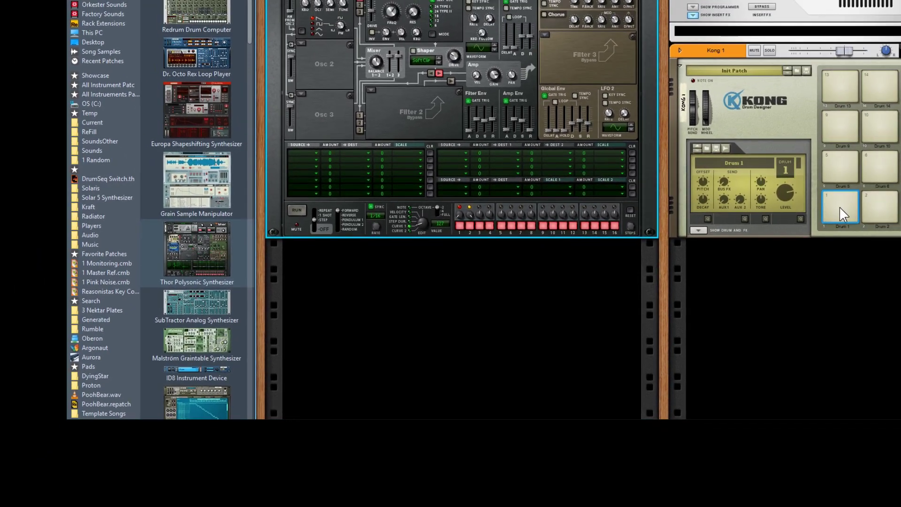
Test Kong's Drum 1 pad and drop the PoohBear combinator patch into the rack.
click(840, 207)
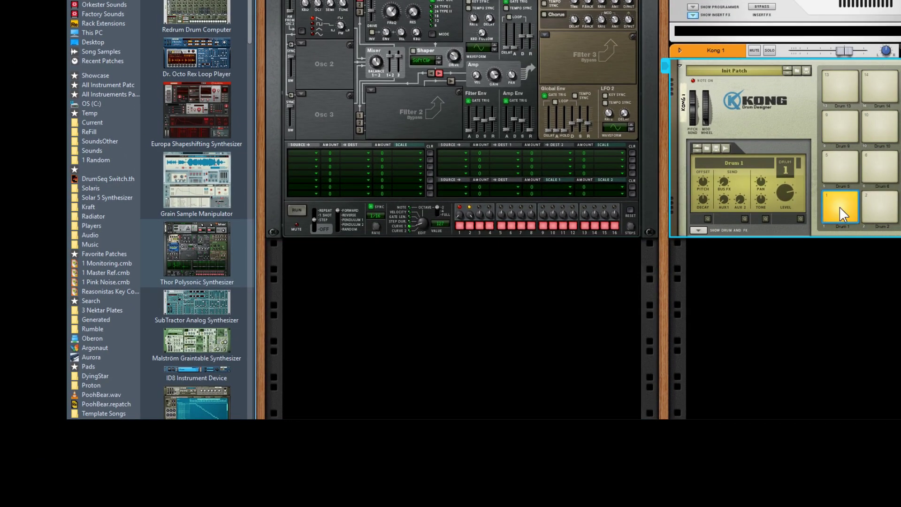
click(840, 207)
drag(106, 404, 443, 400)
On the rear, cable Thor's step sequencer CV output to the PoohBear CV input.
key(Tab)
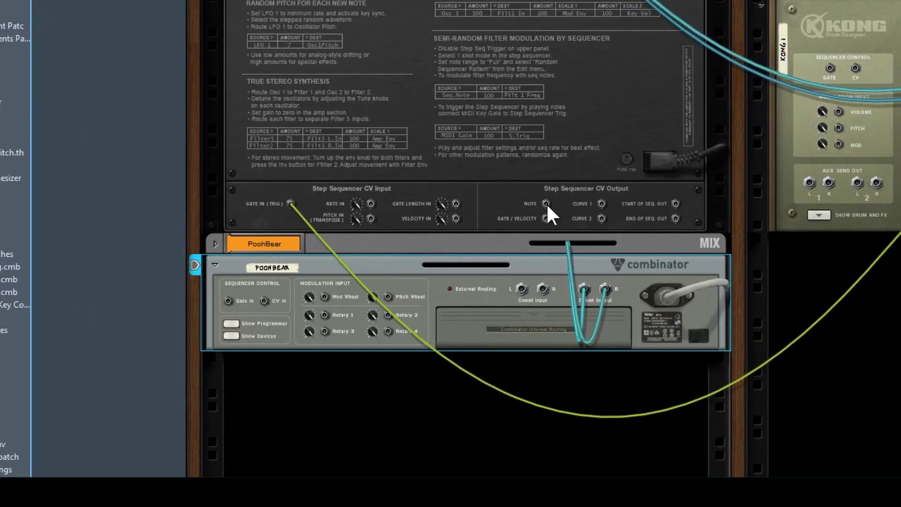
drag(546, 202, 602, 203)
key(Tab)
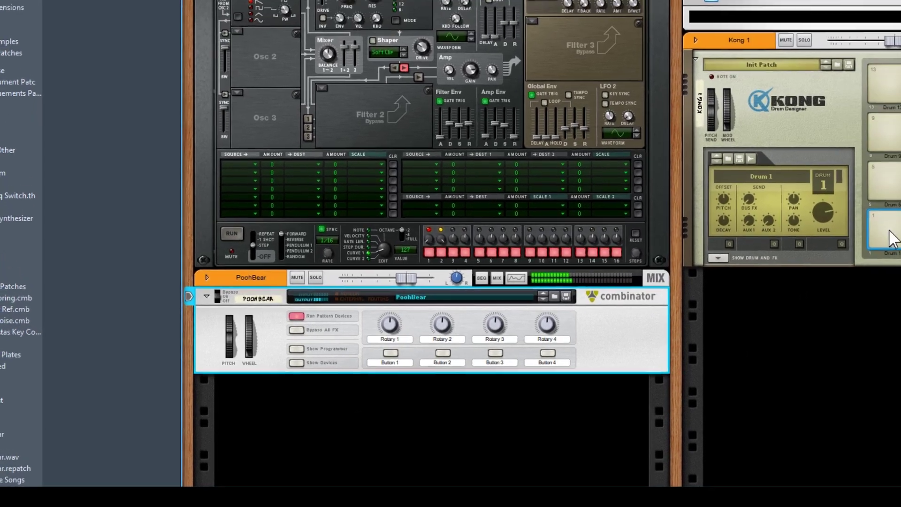
click(890, 237)
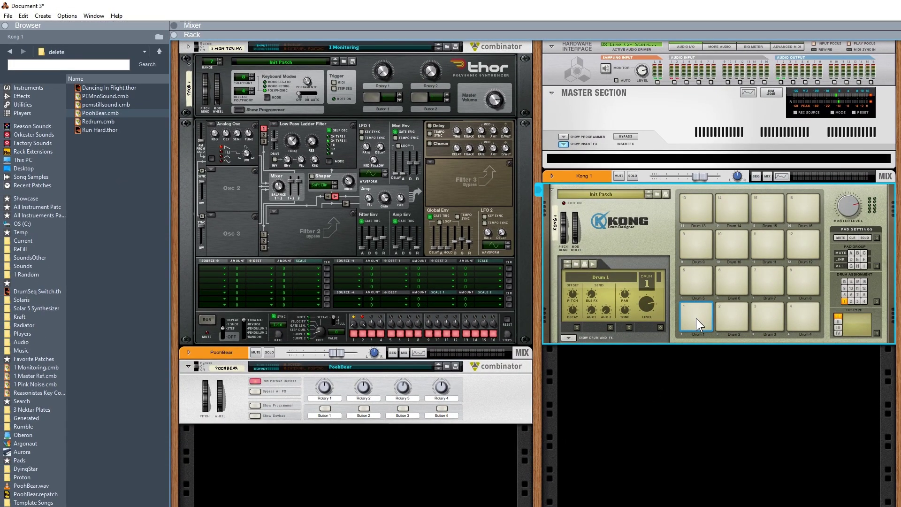
Hit Kong's Drum 1 pad to see Thor's sequencer step and PoohBear sound.
click(696, 318)
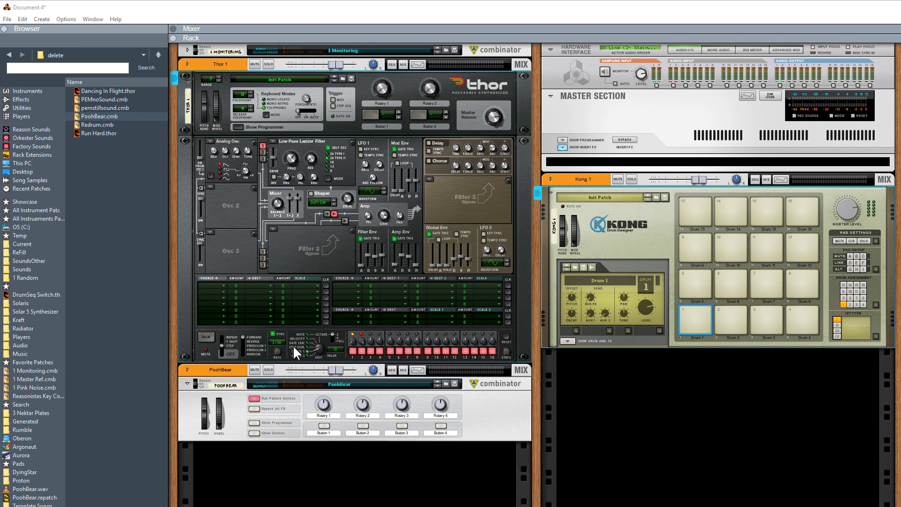
Toggle Thor's sequencer Sync off and on, then set the synced rate to 3/16.
click(273, 333)
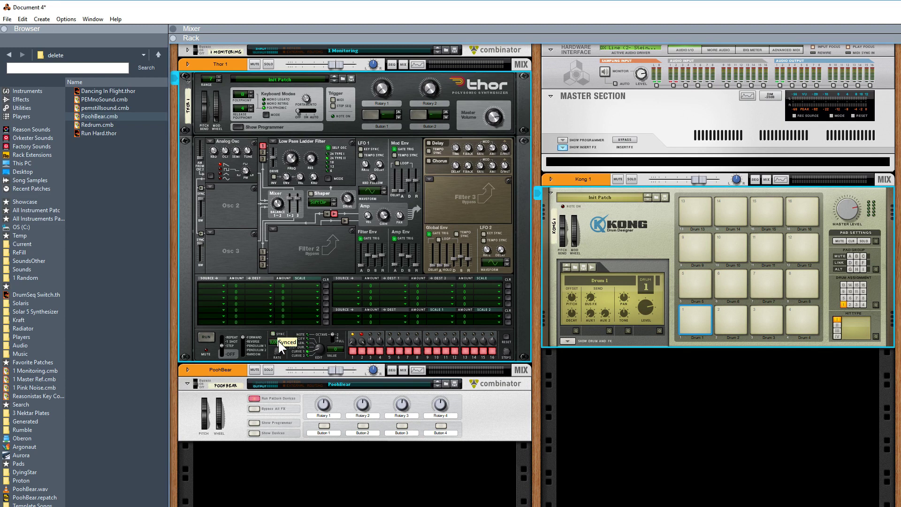
click(273, 334)
drag(275, 350, 275, 388)
drag(281, 455, 282, 506)
Start playback, stop Thor's step sequencer, then run it again.
key(space)
key(space)
key(space)
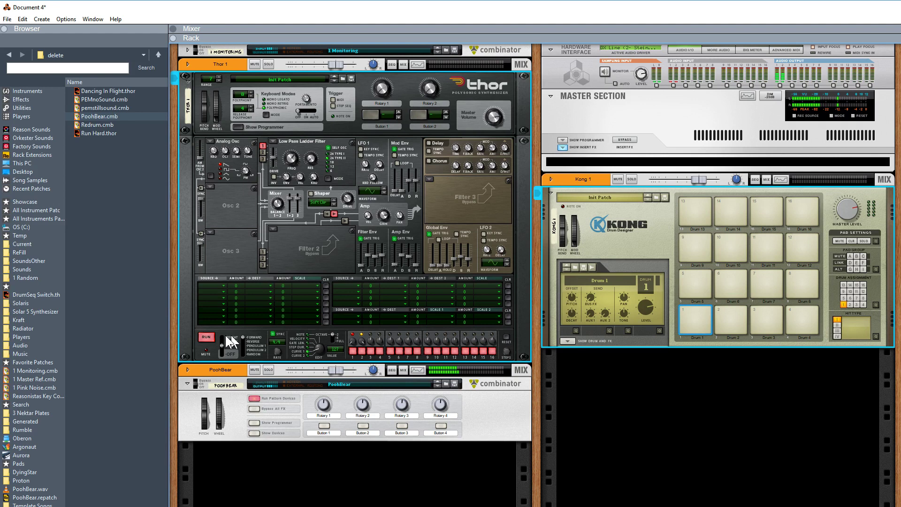
click(205, 337)
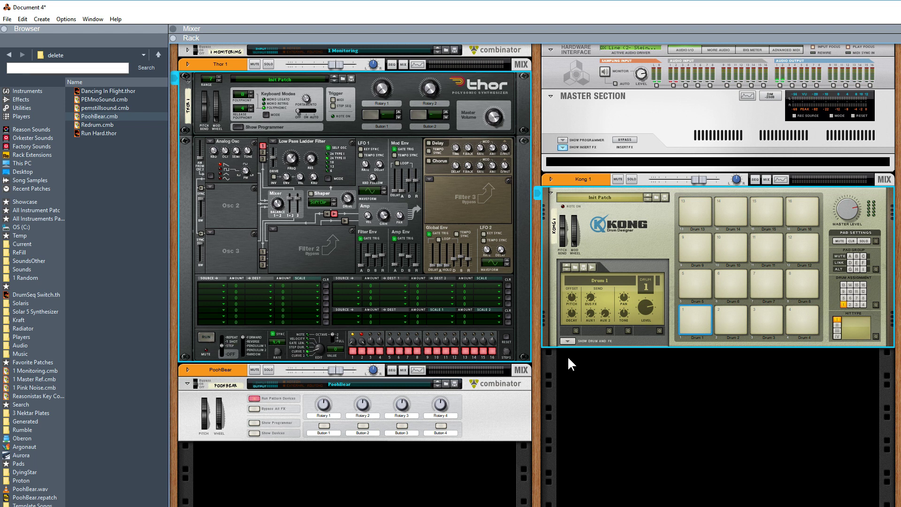
key(space)
Drop the Kong Toggle Switch.cmb combinator into the rack above Thor.
click(445, 383)
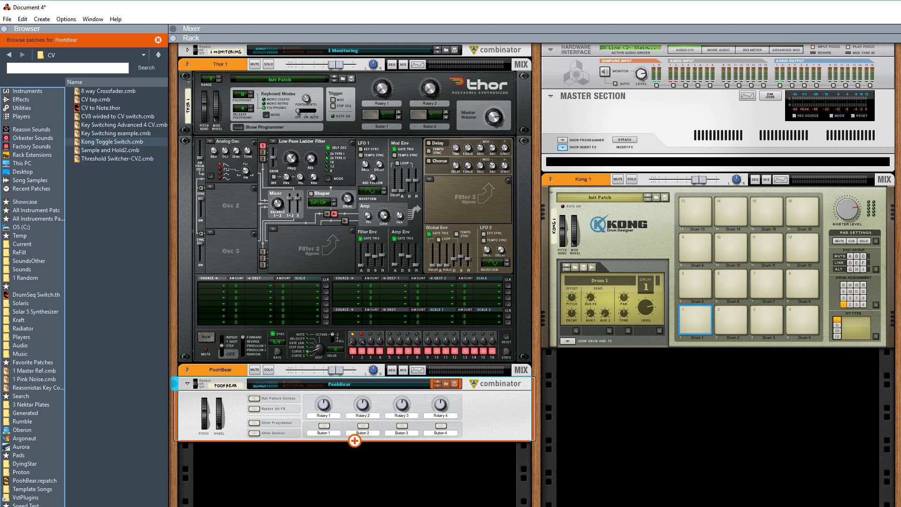
drag(328, 443, 422, 96)
drag(418, 61, 418, 61)
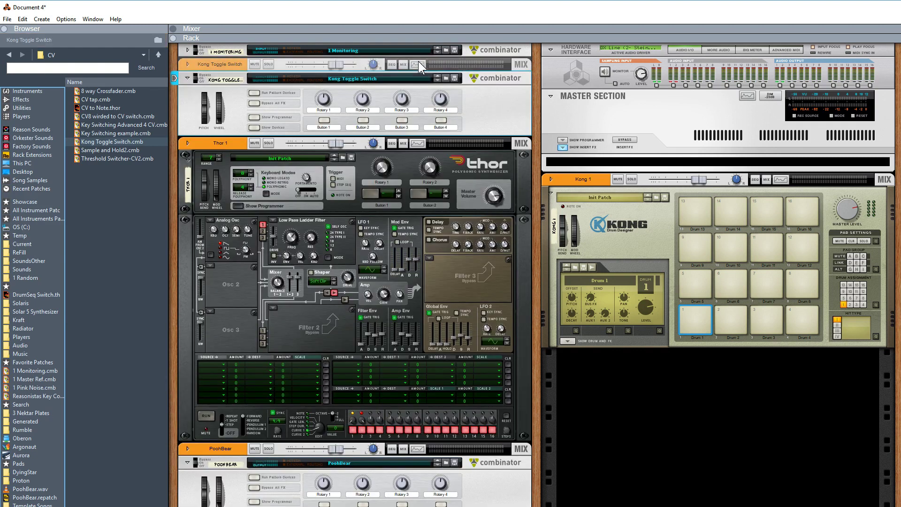
Reveal the combinator's Kong, splitters and Thors, then turn the rack to the rear.
click(254, 127)
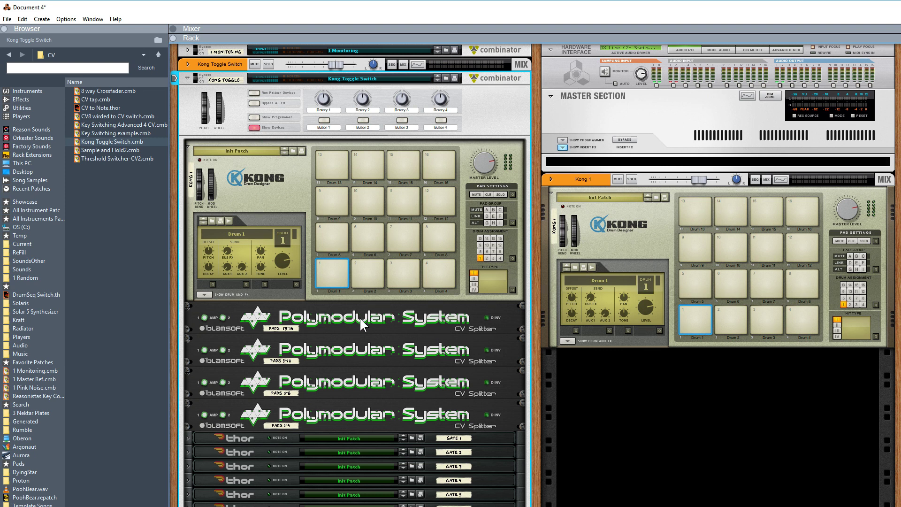
scroll(359, 317, down, 8)
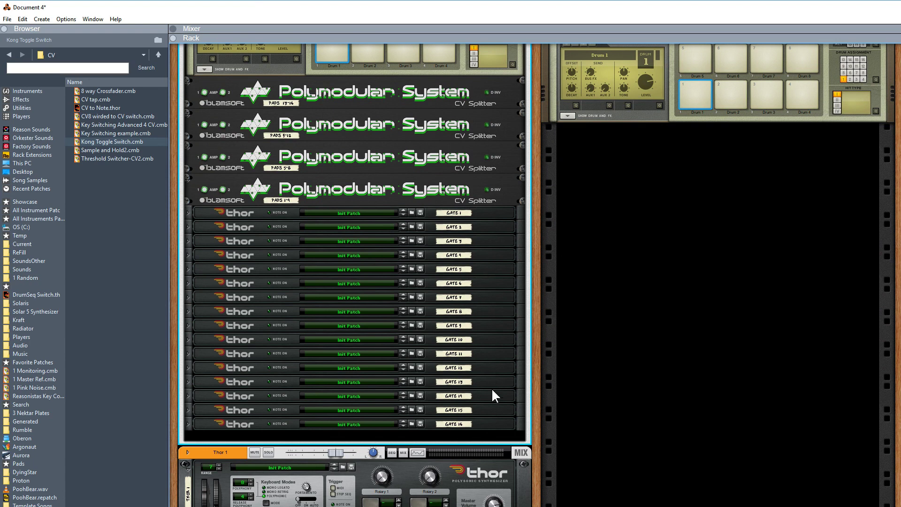
scroll(486, 394, up, 7)
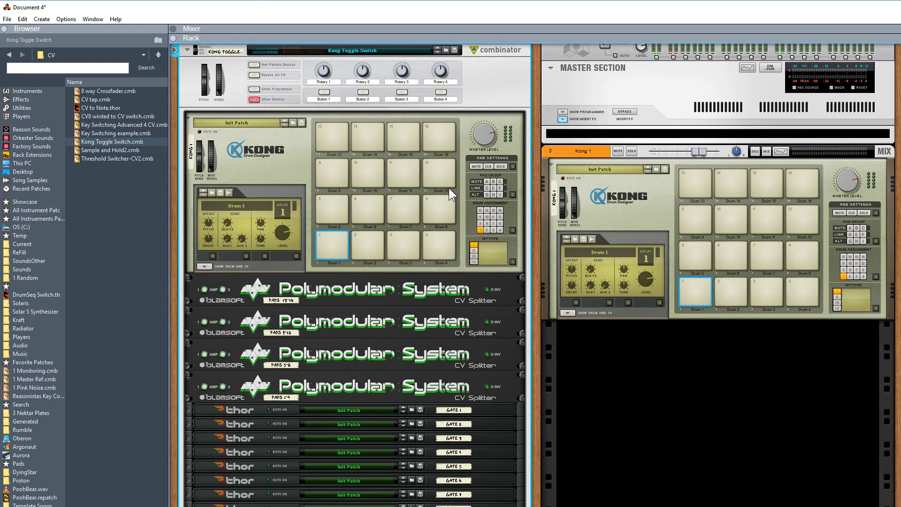
key(Tab)
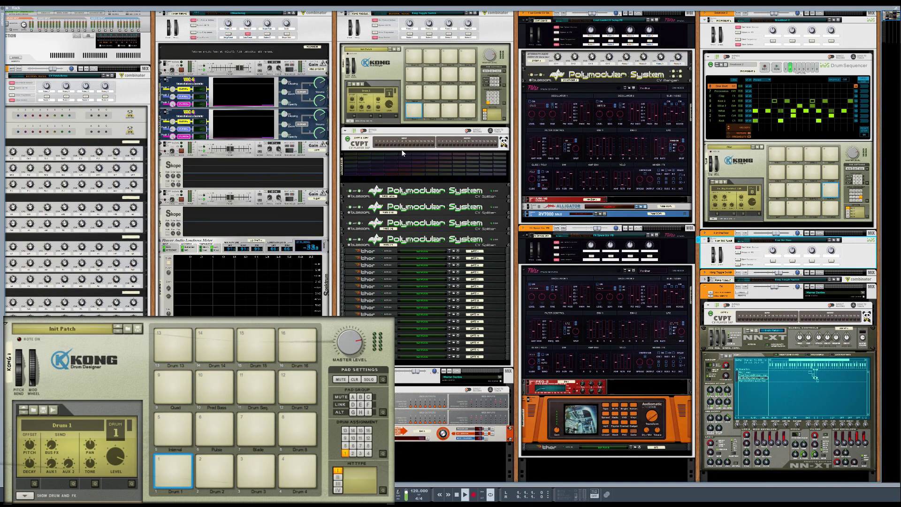
scroll(408, 149, down, 3)
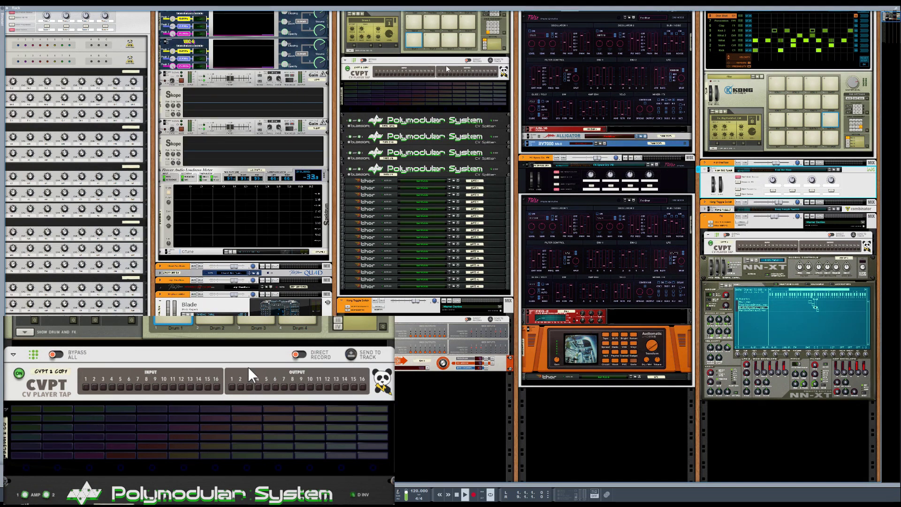
scroll(458, 104, up, 2)
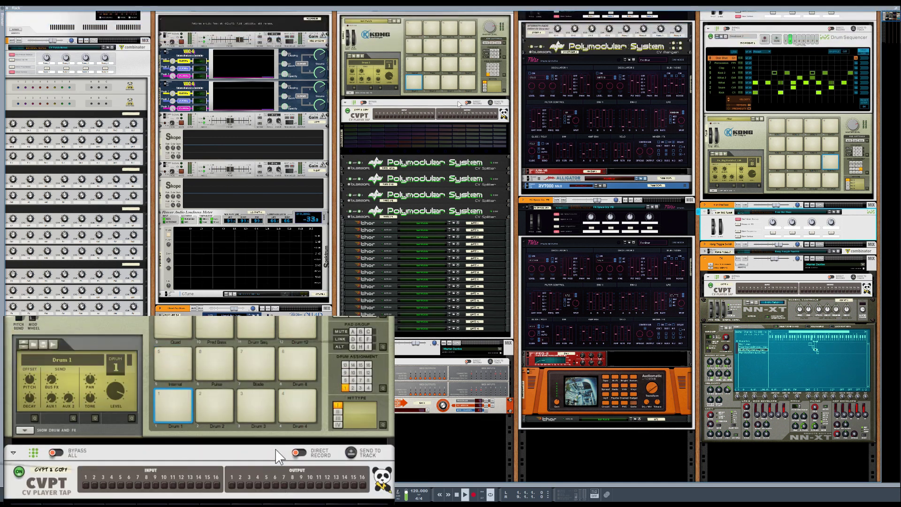
scroll(458, 103, up, 1)
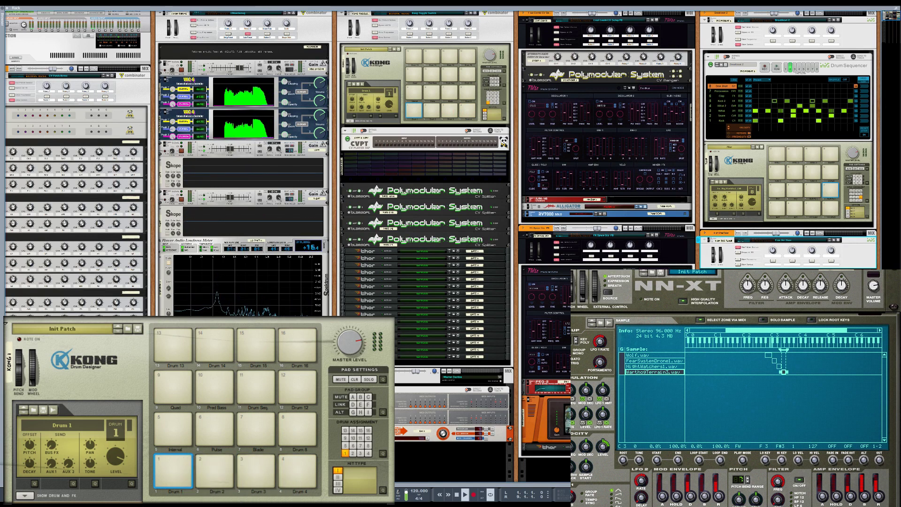
scroll(440, 316, down, 5)
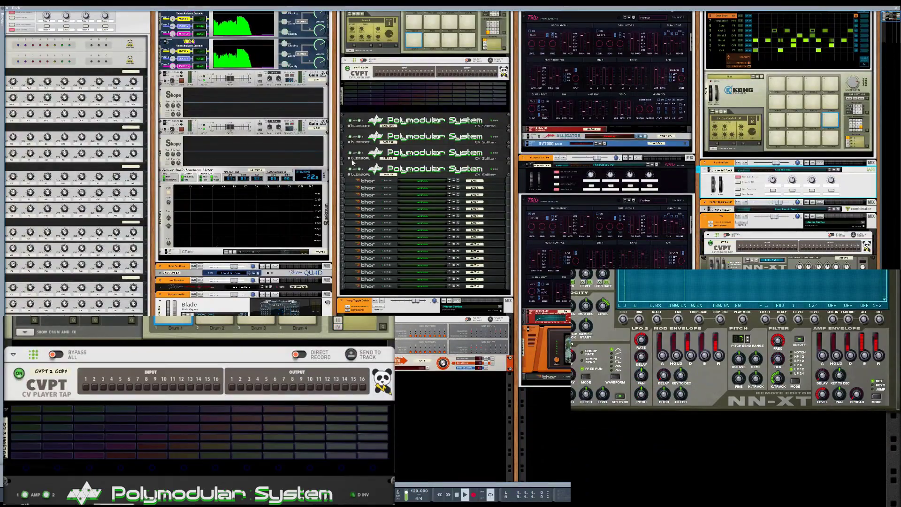
scroll(376, 188, down, 4)
scroll(354, 178, down, 6)
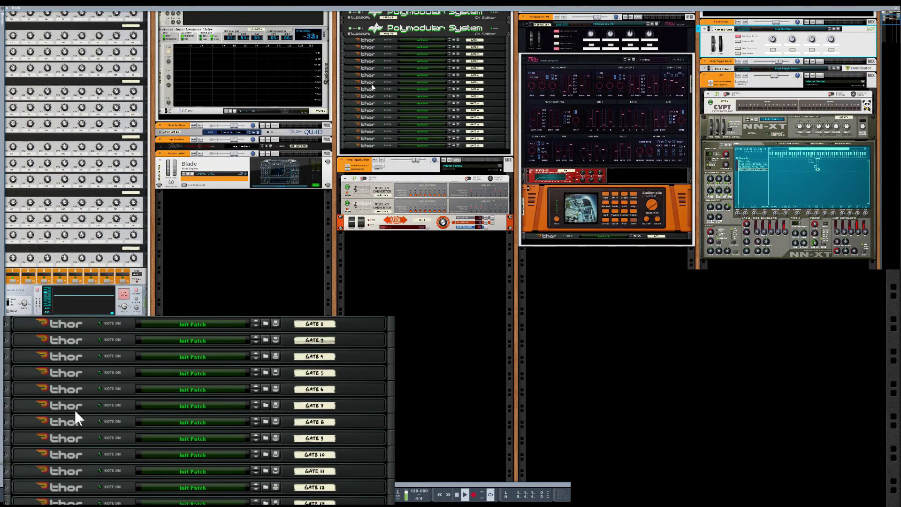
Unfold the GATE 1 Thor to its full panel.
scroll(357, 71, up, 1)
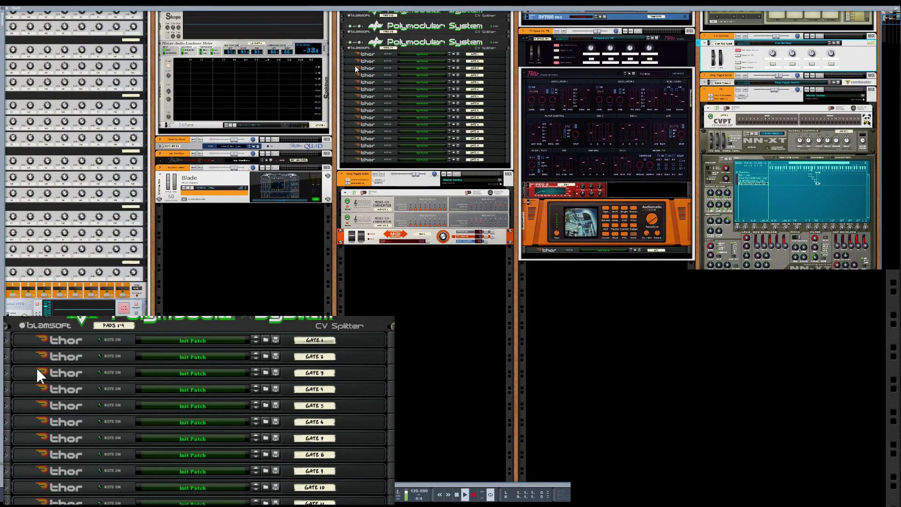
click(343, 55)
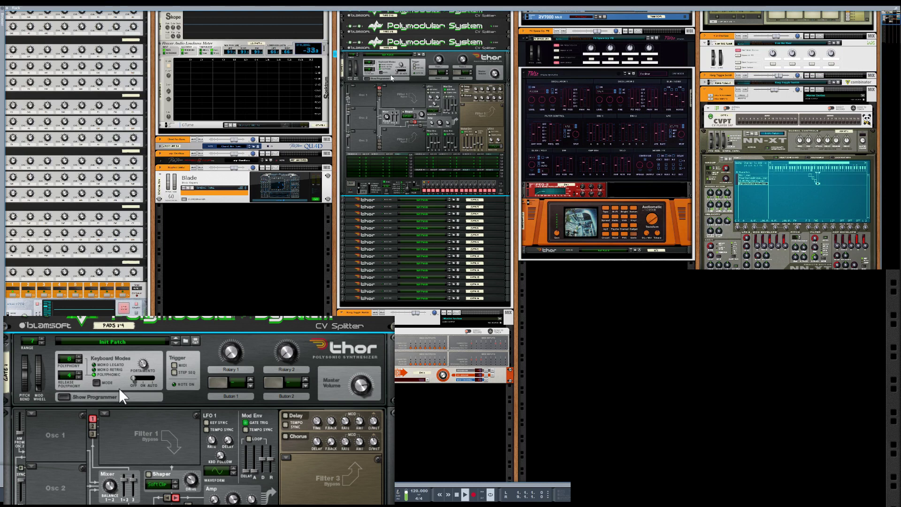
scroll(380, 84, down, 3)
scroll(380, 84, down, 3)
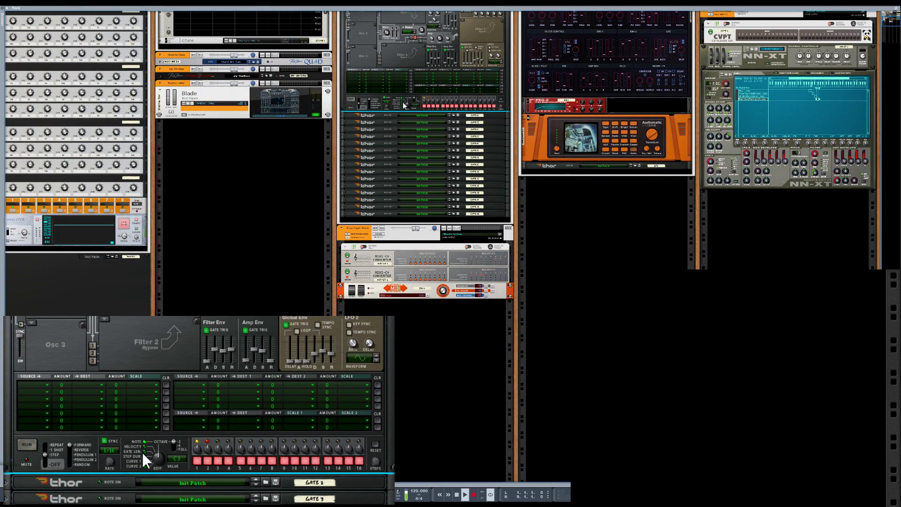
scroll(387, 101, down, 4)
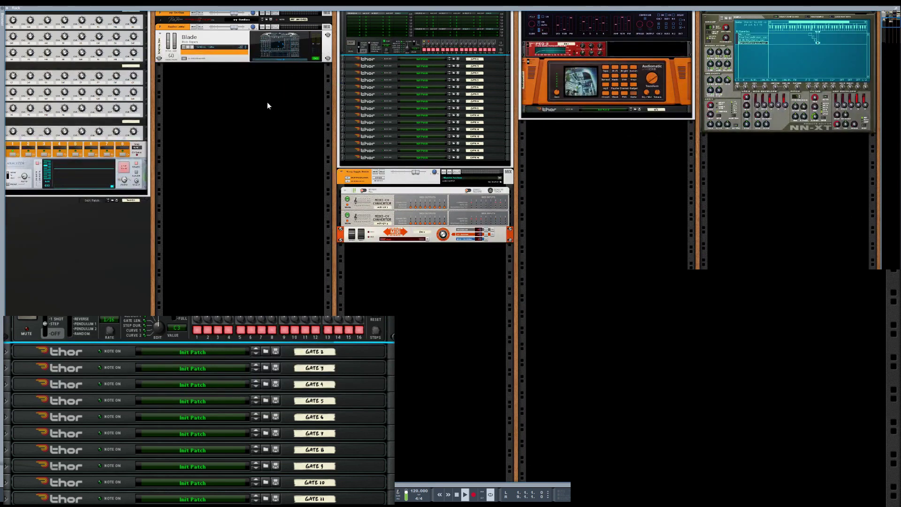
Expand the GATE 3 Thor, then fold it back into one row.
click(341, 69)
scroll(369, 89, down, 5)
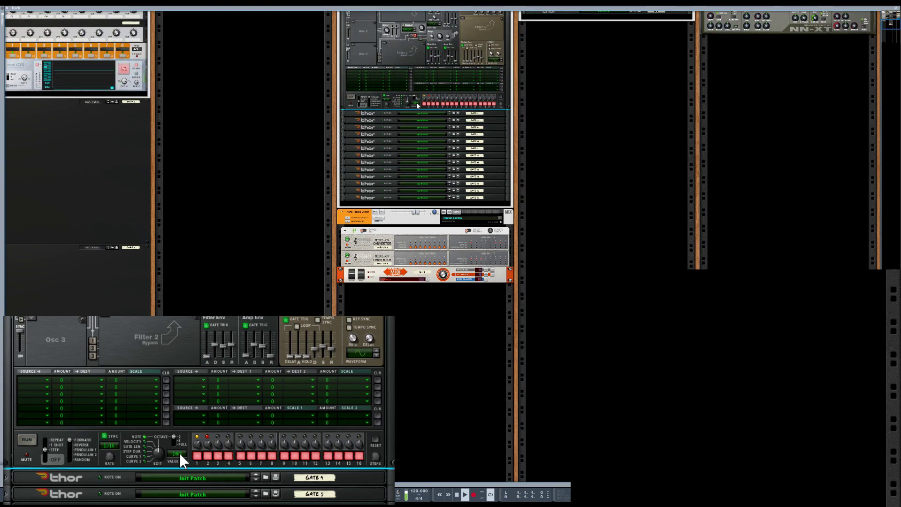
scroll(362, 86, up, 3)
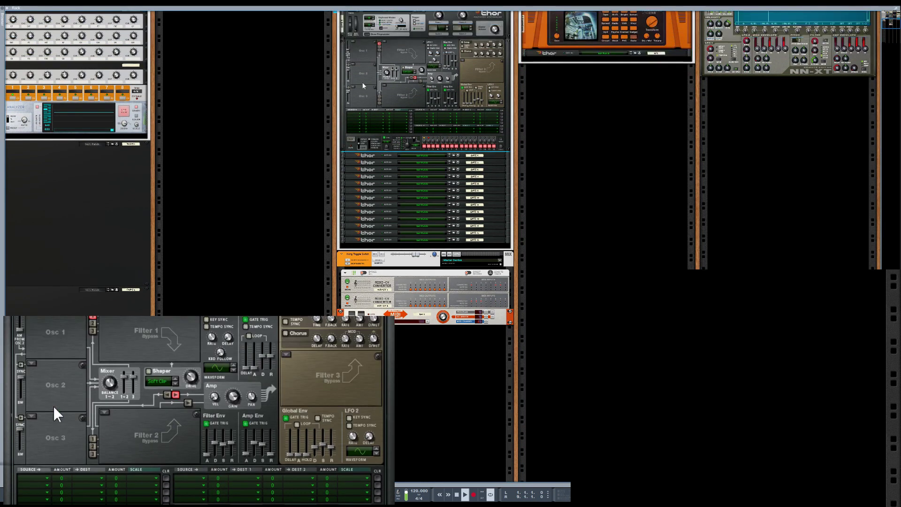
scroll(363, 86, up, 4)
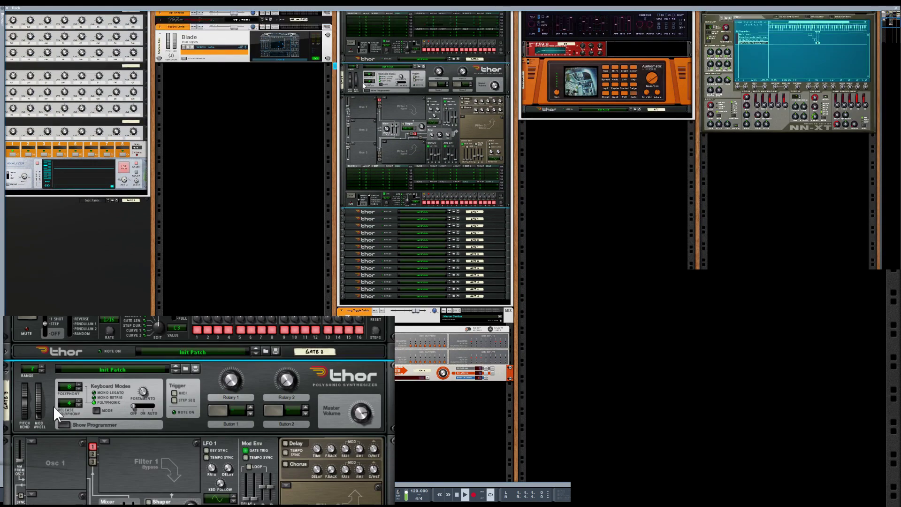
click(341, 68)
scroll(347, 73, up, 7)
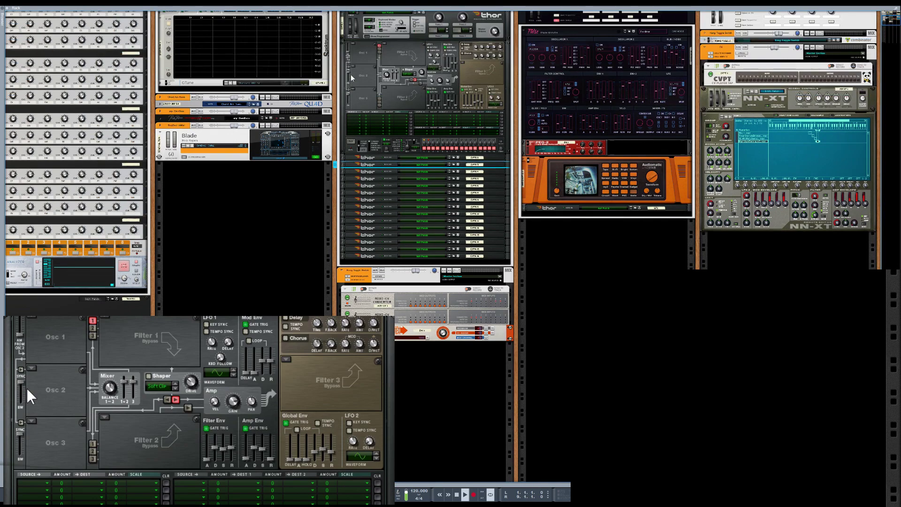
scroll(350, 78, up, 2)
Fold the Gate 1 Thor back to a single row and scroll up to Kong and CVPT.
scroll(346, 77, up, 3)
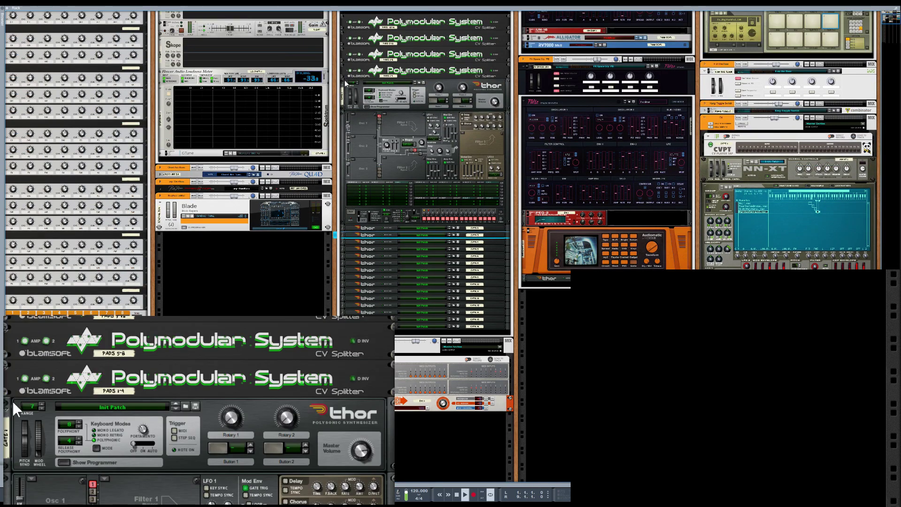
click(343, 85)
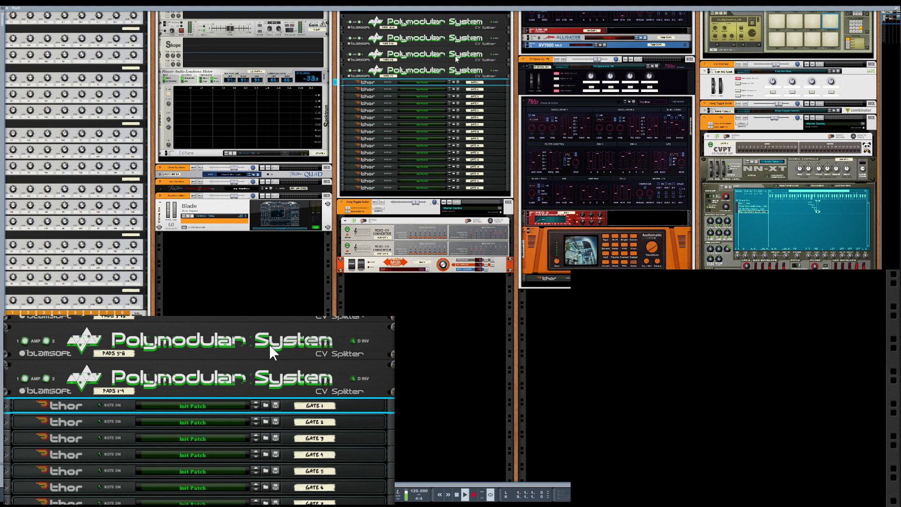
scroll(464, 61, up, 5)
scroll(456, 60, up, 1)
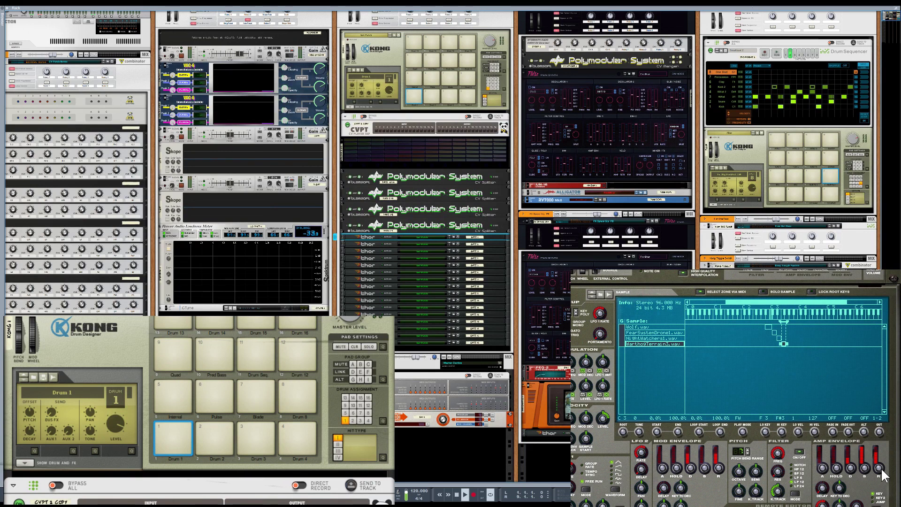
mouse_move(881, 475)
Scroll down the Thor list and unfold the GATE 11 Thor to show its step sequencer.
scroll(421, 227, down, 3)
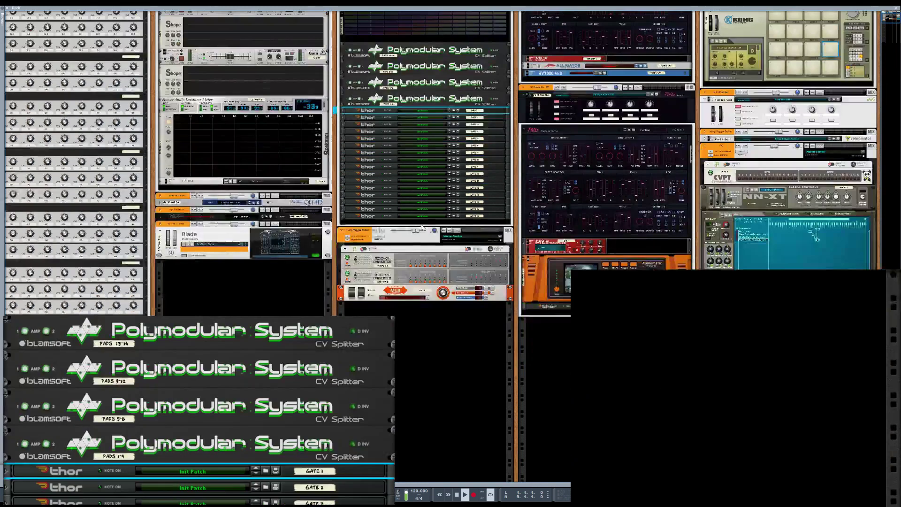
scroll(422, 228, down, 5)
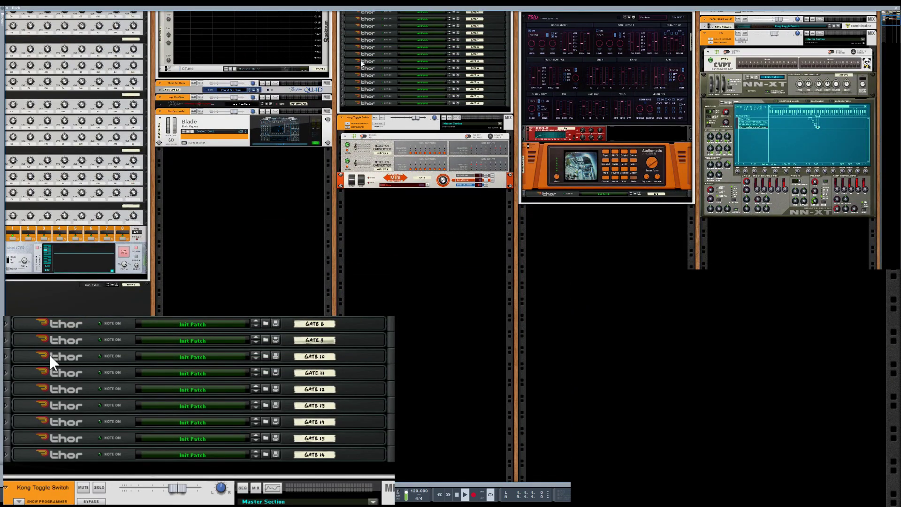
click(6, 372)
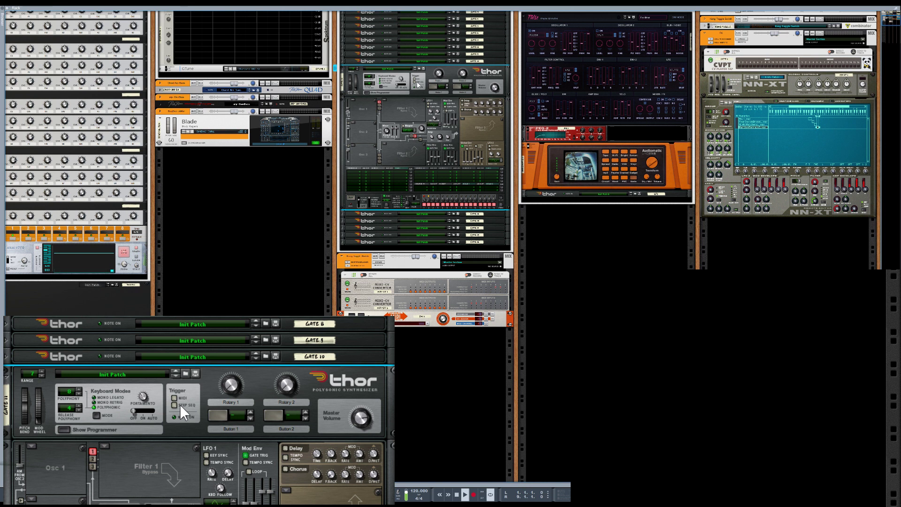
scroll(418, 84, down, 5)
scroll(417, 85, down, 1)
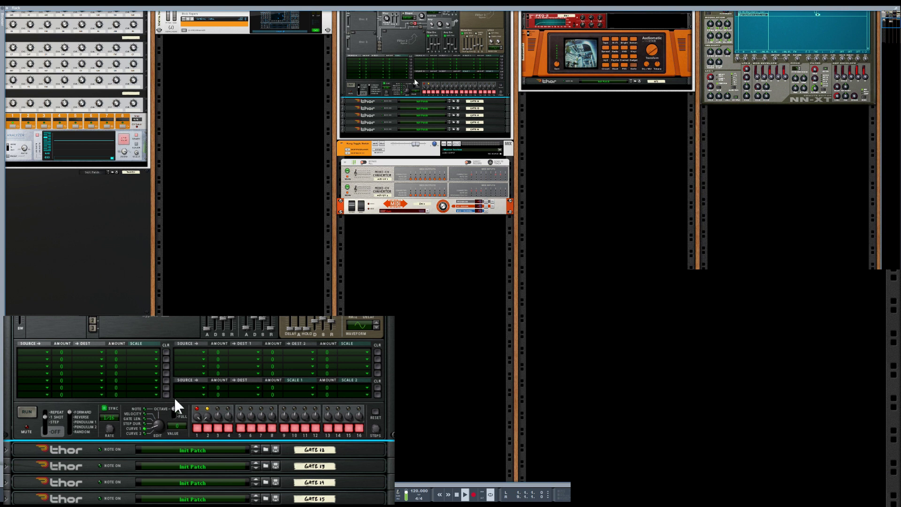
Unfold another Thor, switch its sequencer Edit to Curve 1 then Gate, and flip the rack.
click(5, 449)
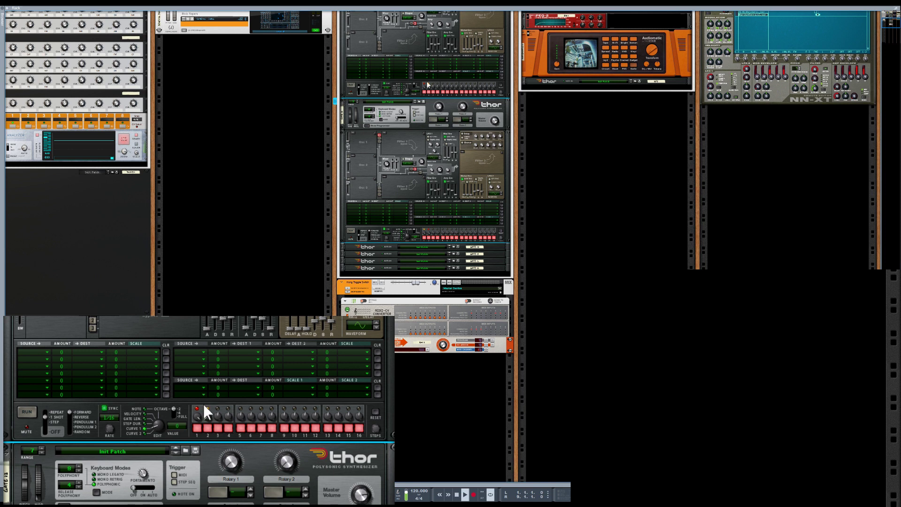
scroll(246, 401, down, 3)
scroll(446, 83, down, 3)
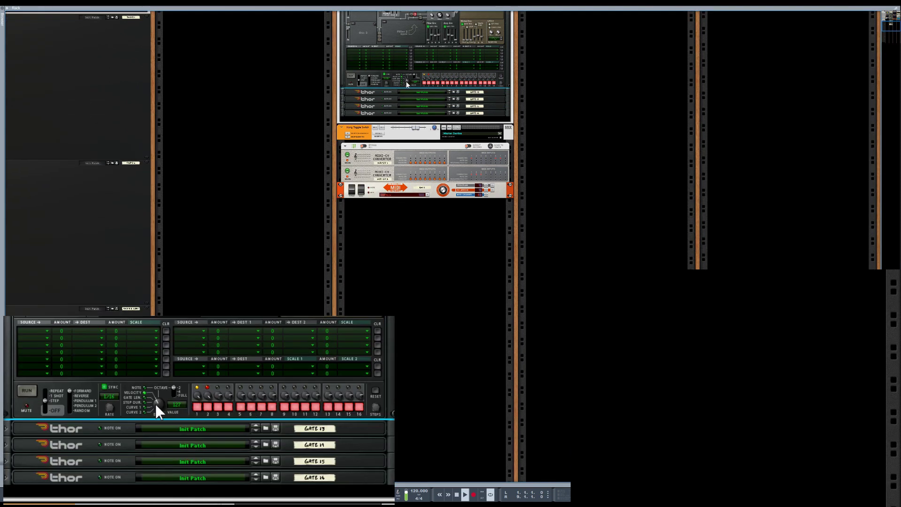
drag(406, 83, 413, 100)
drag(406, 84, 409, 73)
mouse_move(206, 397)
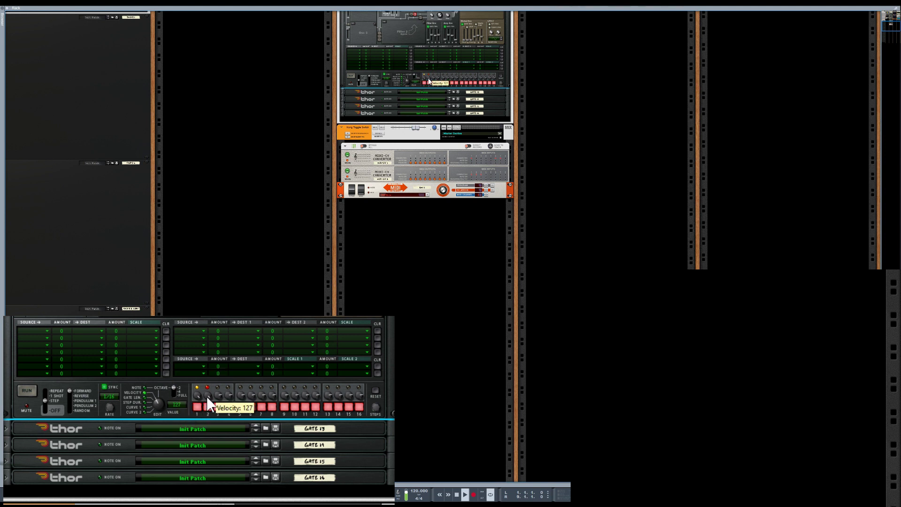
key(Tab)
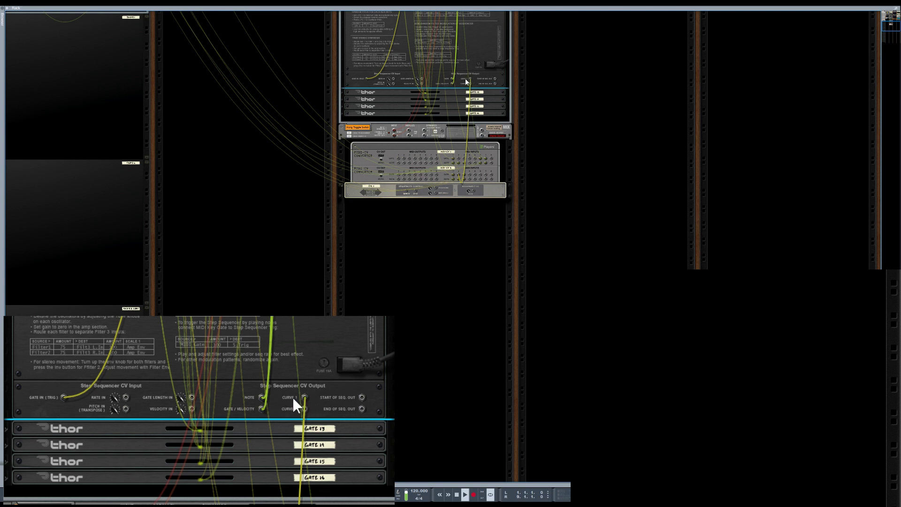
Highlight the second MIDI-CV Converter's cables on the rear, then scroll back up.
scroll(467, 82, down, 4)
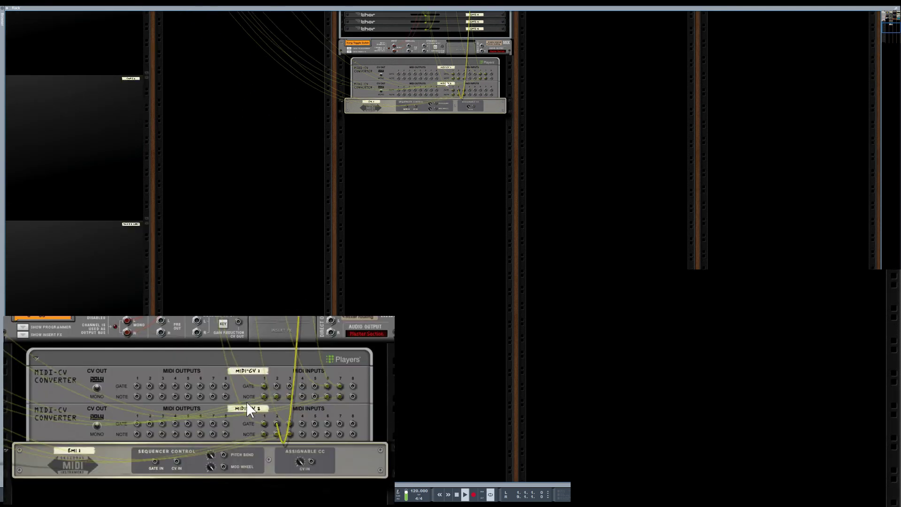
click(443, 93)
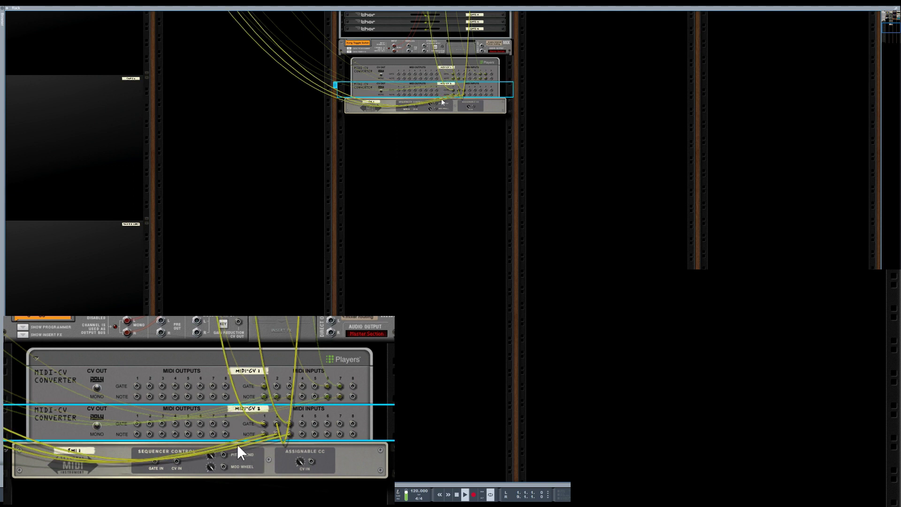
scroll(439, 88, up, 10)
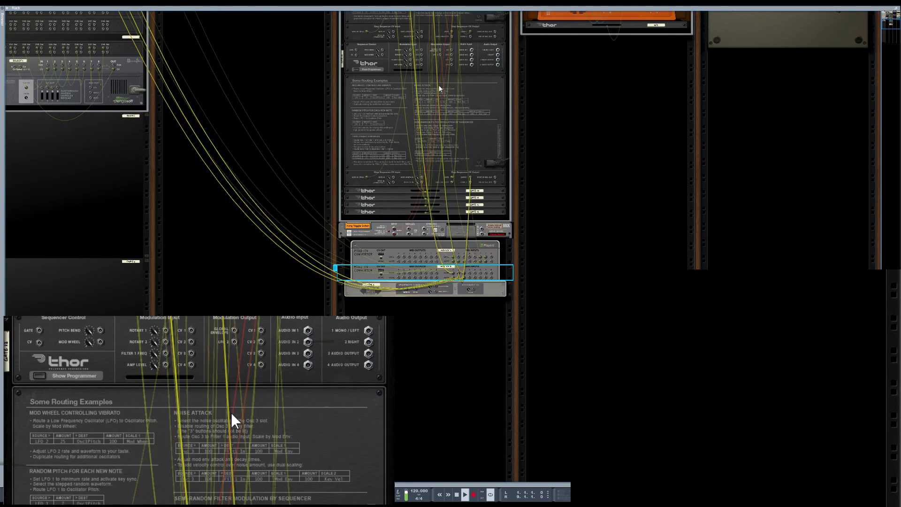
scroll(439, 88, up, 10)
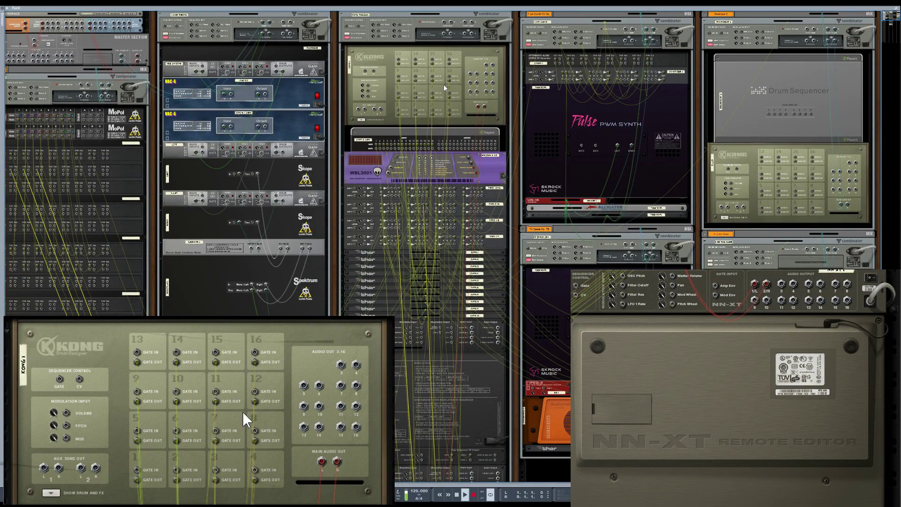
Flip the rack to front view, showing Kong's Quad, Pulse, Blade and Drum Seq pads.
key(Tab)
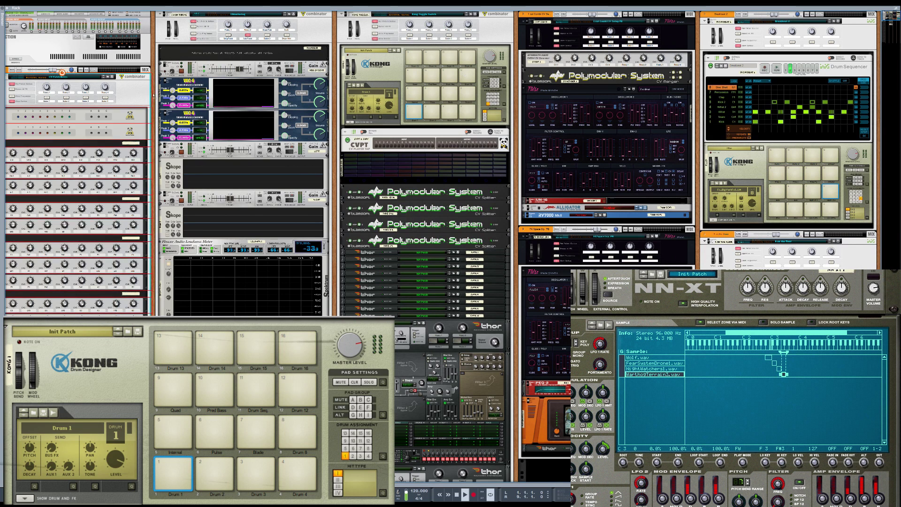
scroll(129, 94, left, 3)
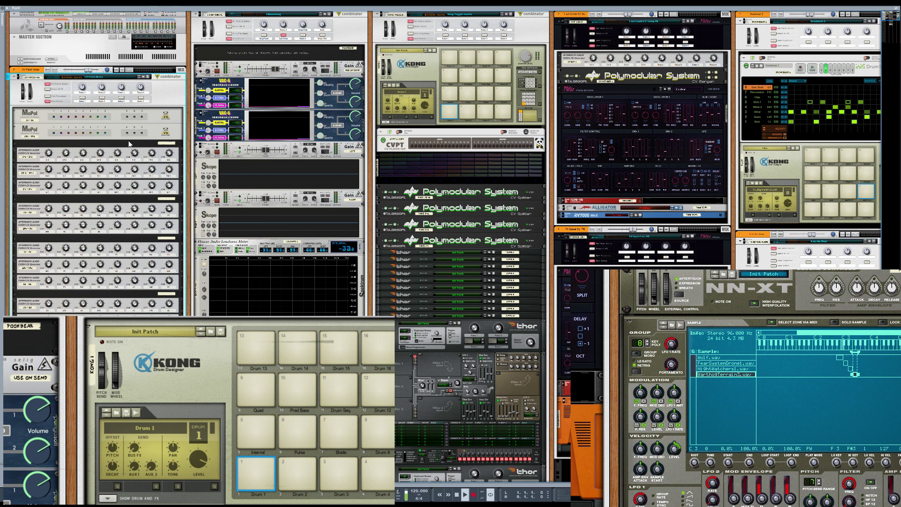
scroll(130, 143, down, 3)
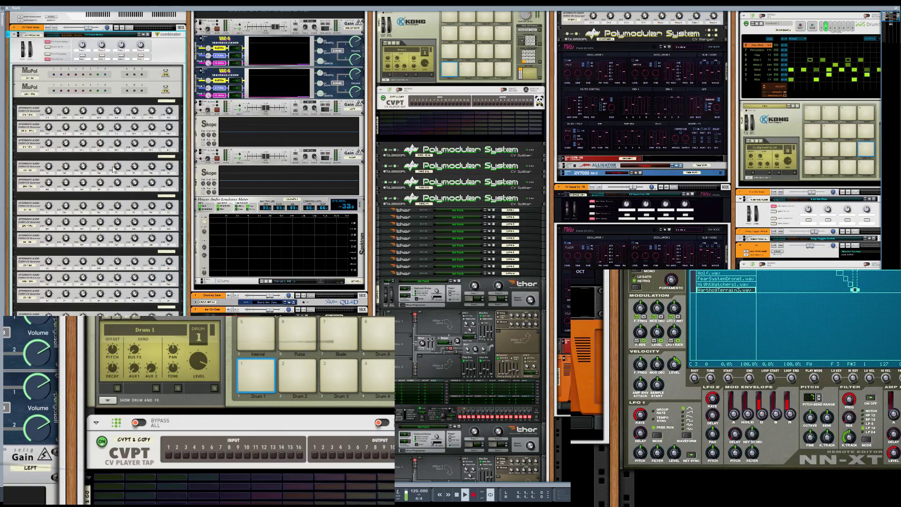